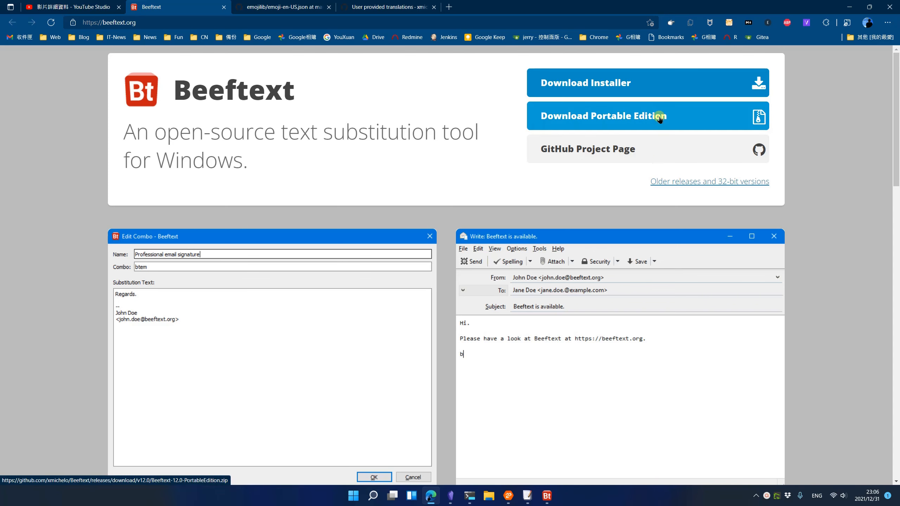
- Switch to Multi Commander and launch Beeftext from the BeeftextPortableEdition folder
{"action": "left_click", "coordinate": [509, 496]}
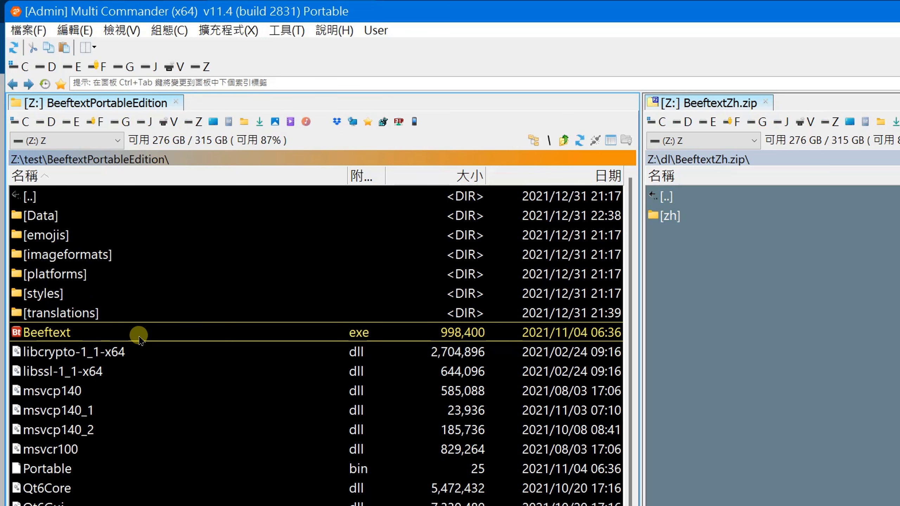
{"action": "double_click", "coordinate": [225, 333]}
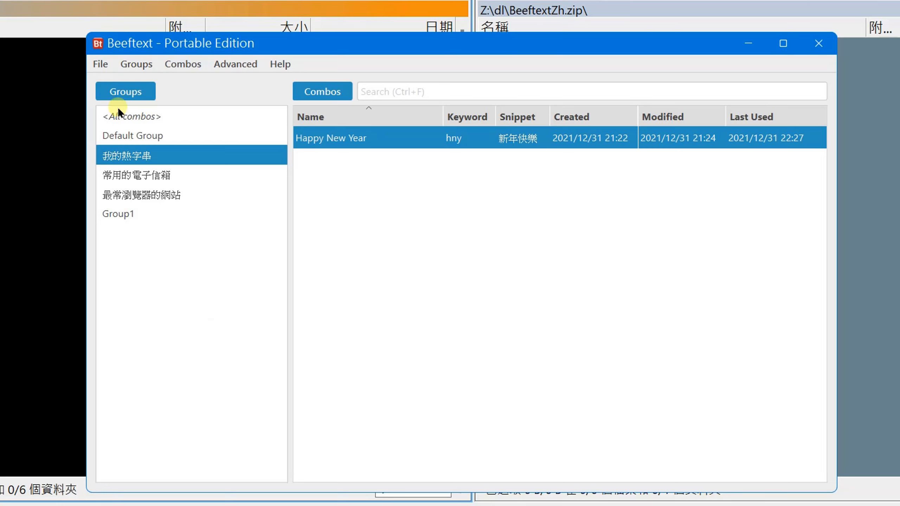
{"action": "left_click", "coordinate": [126, 90]}
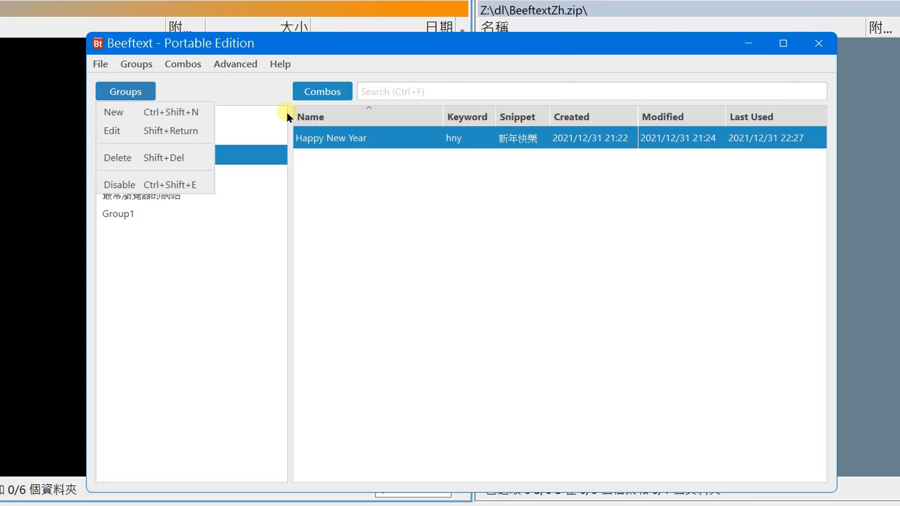
{"action": "left_click", "coordinate": [334, 90]}
{"action": "left_click", "coordinate": [622, 248]}
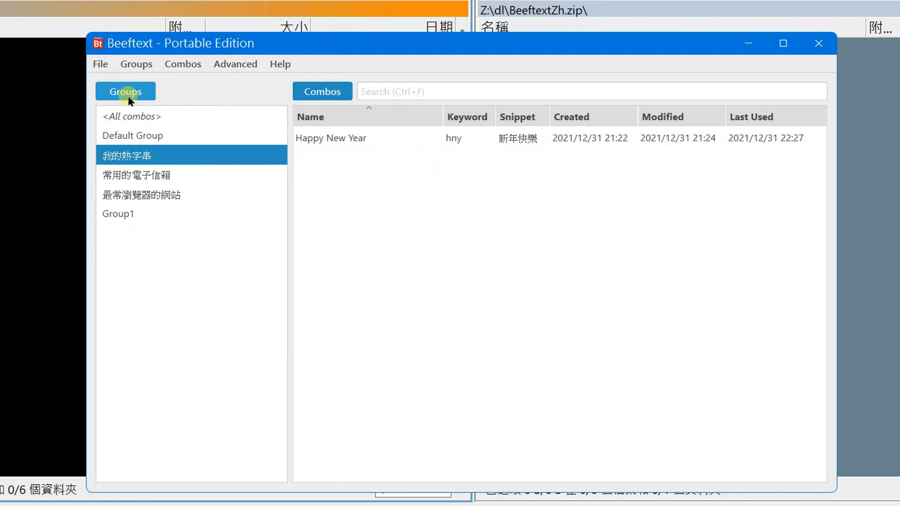
- Create a new combo group named Group2
{"action": "right_click", "coordinate": [132, 247]}
{"action": "left_click", "coordinate": [178, 260]}
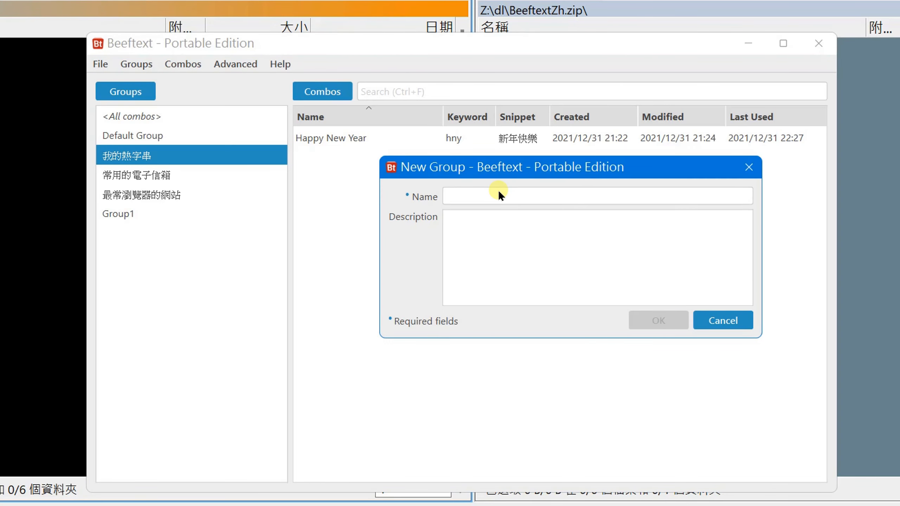
{"action": "type", "text": "Group2"}
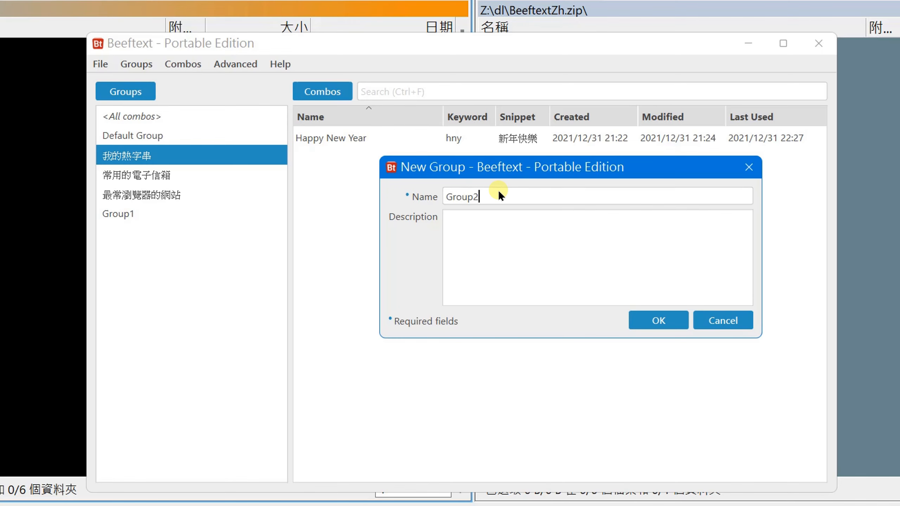
{"action": "key", "text": "Return"}
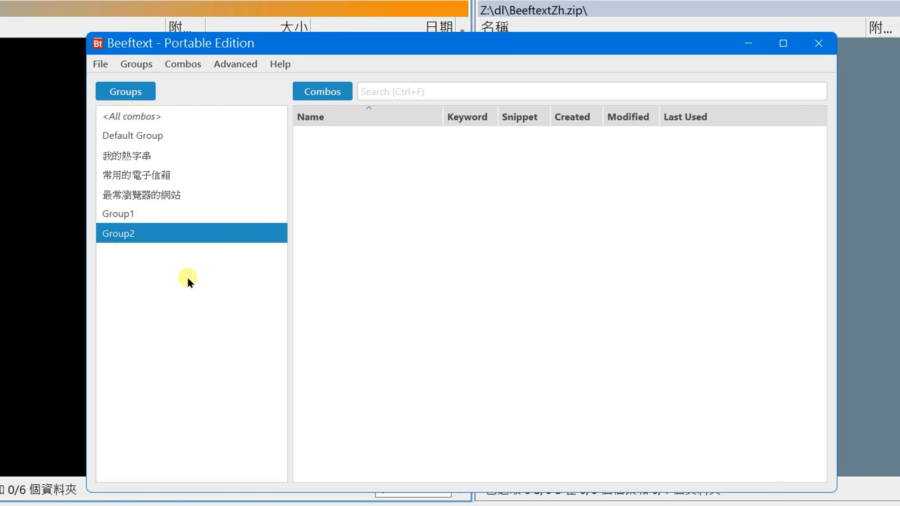
- Look through the combos in the groups 我的熱字串, 常用的電子信箱 and 最常瀏覽器的網站
{"action": "left_click", "coordinate": [142, 156]}
{"action": "left_click", "coordinate": [172, 179]}
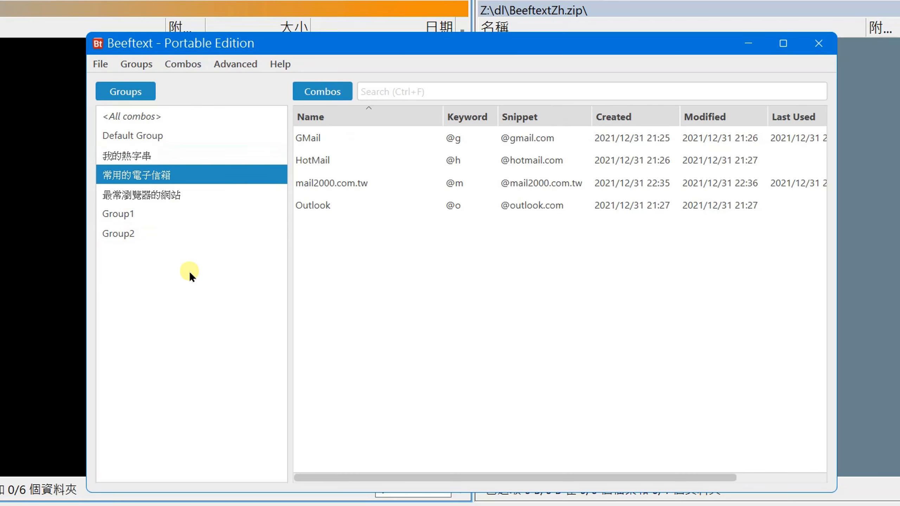
{"action": "left_click", "coordinate": [168, 198]}
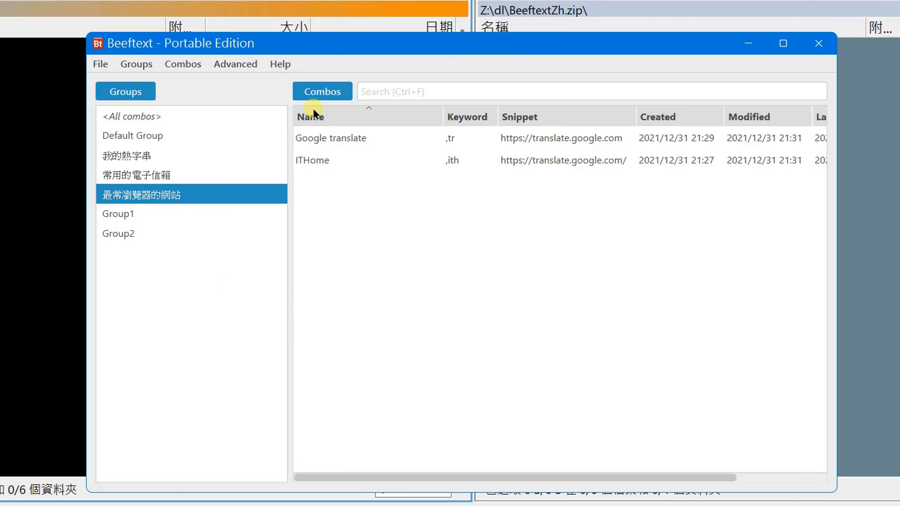
{"action": "right_click", "coordinate": [383, 199]}
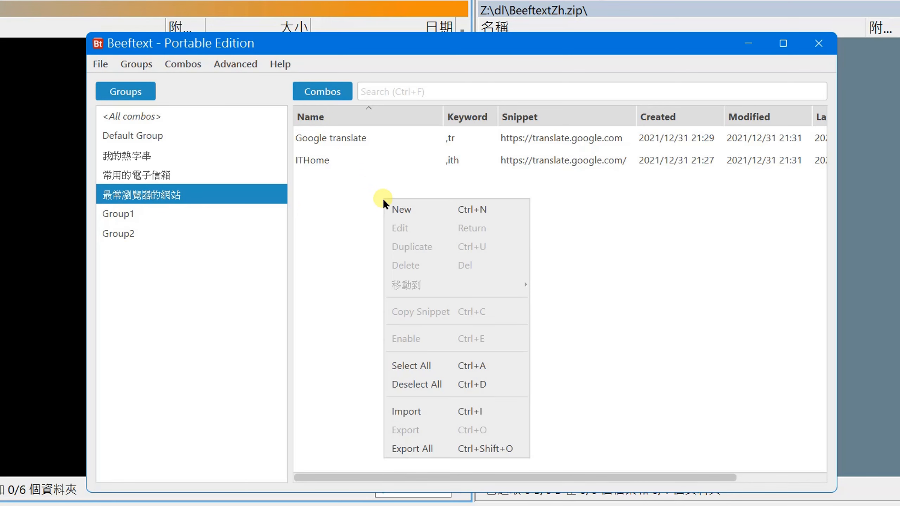
{"action": "left_click", "coordinate": [425, 209]}
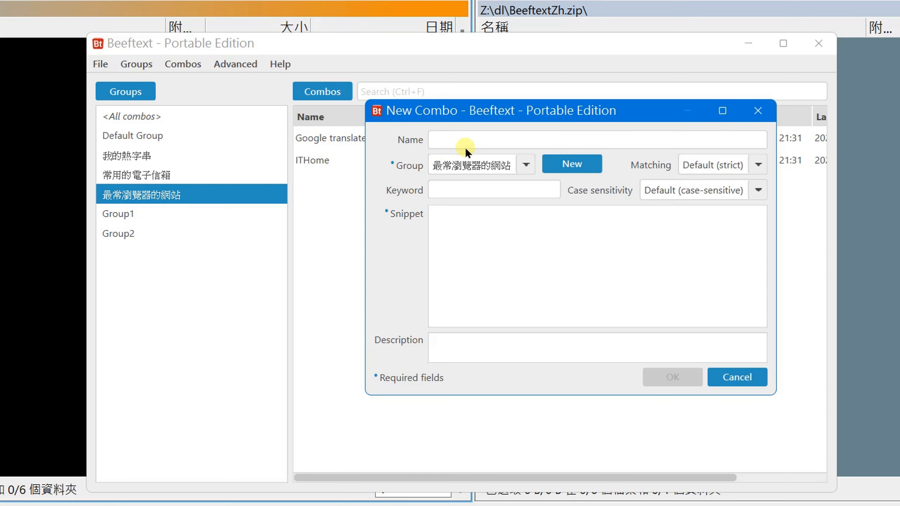
{"action": "type", "text": "google.com"}
{"action": "key", "text": "Tab"}
{"action": "type", "text": "gog"}
{"action": "left_click", "coordinate": [458, 212]}
{"action": "type", "text": "http"}
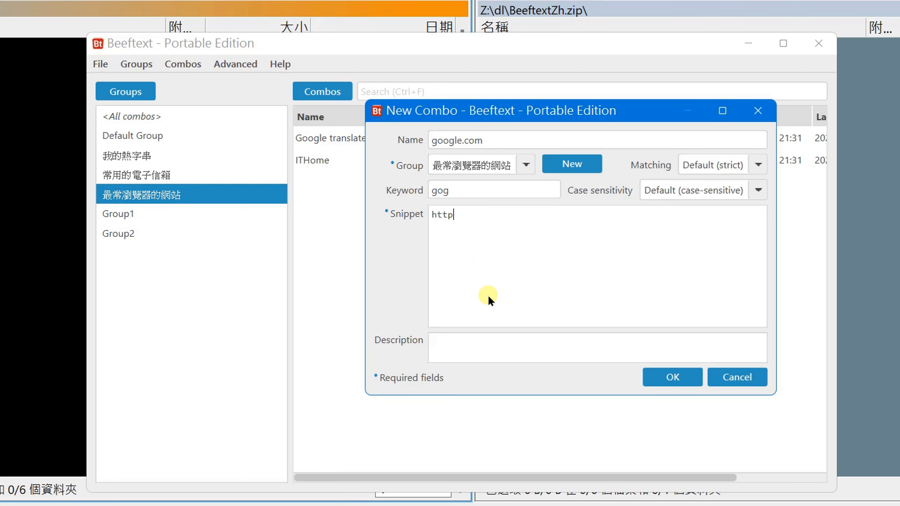
{"action": "type", "text": "s://google.com"}
{"action": "left_click", "coordinate": [455, 192]}
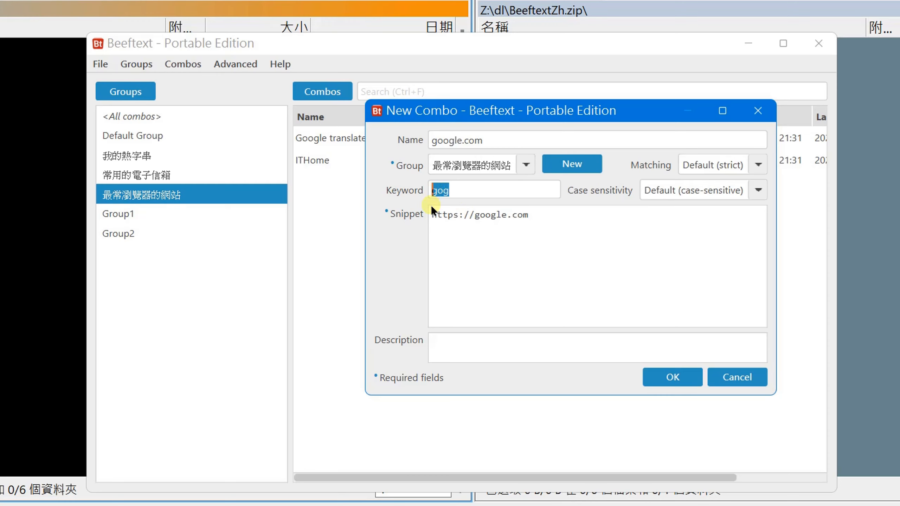
{"action": "left_click_drag", "start_coordinate": [542, 219], "coordinate": [399, 216]}
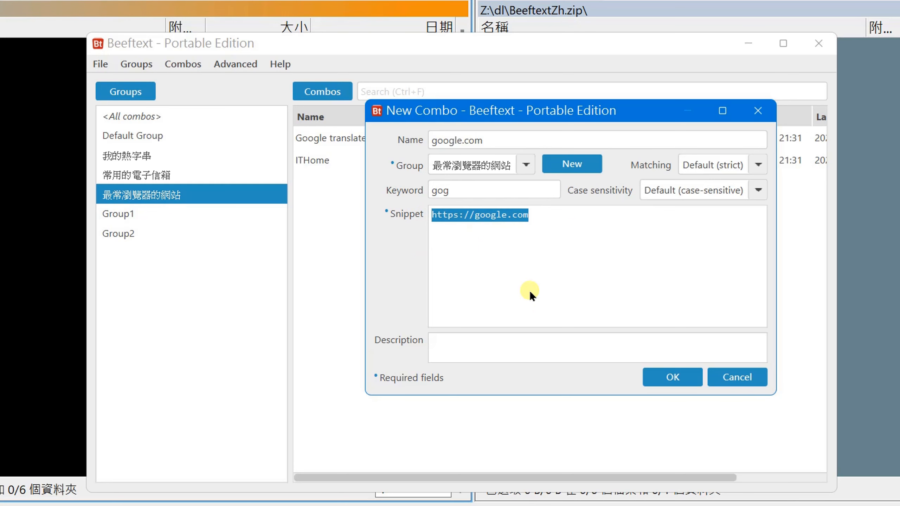
{"action": "left_click", "coordinate": [677, 377]}
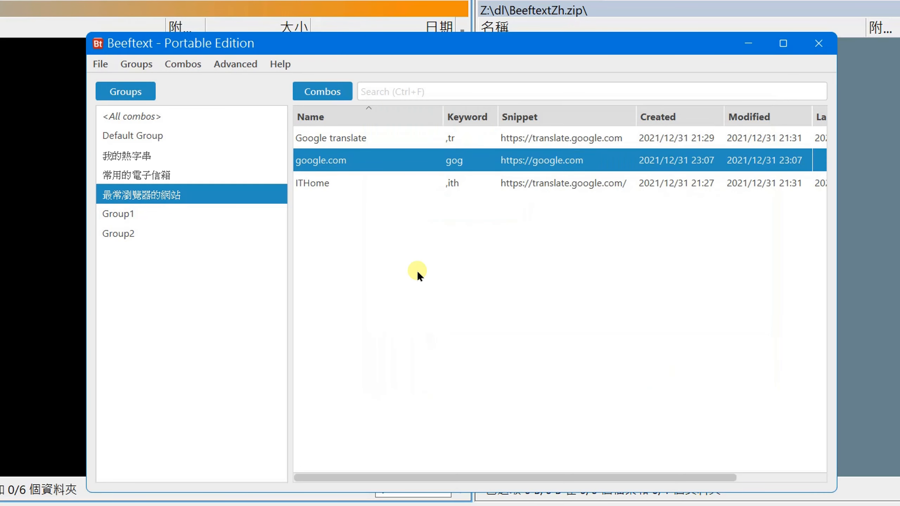
{"action": "left_click", "coordinate": [341, 185]}
{"action": "left_click", "coordinate": [346, 159]}
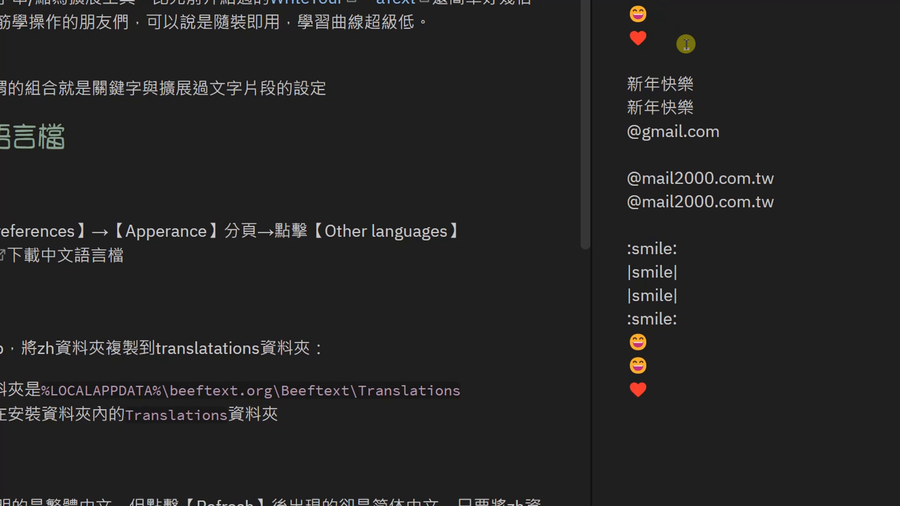
{"action": "scroll", "coordinate": [765, 159], "scroll_direction": "down", "scroll_amount": 3}
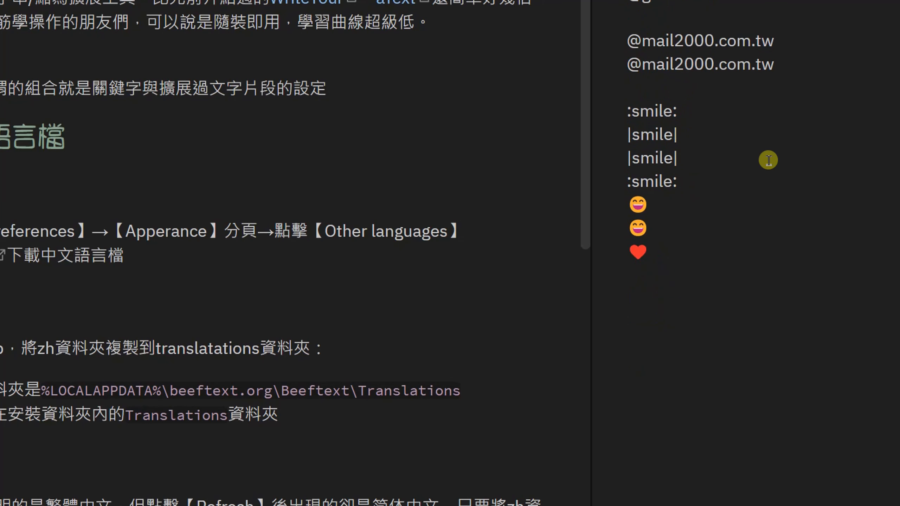
{"action": "left_click", "coordinate": [731, 53]}
{"action": "type", "text": "# test2"}
{"action": "key", "text": "ctrl+a"}
{"action": "key", "text": "Delete"}
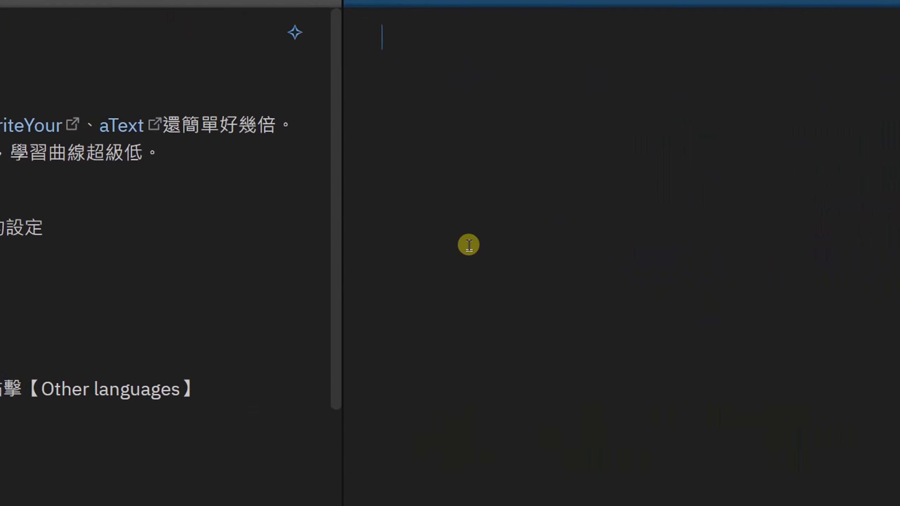
{"action": "type", "text": "google.com"}
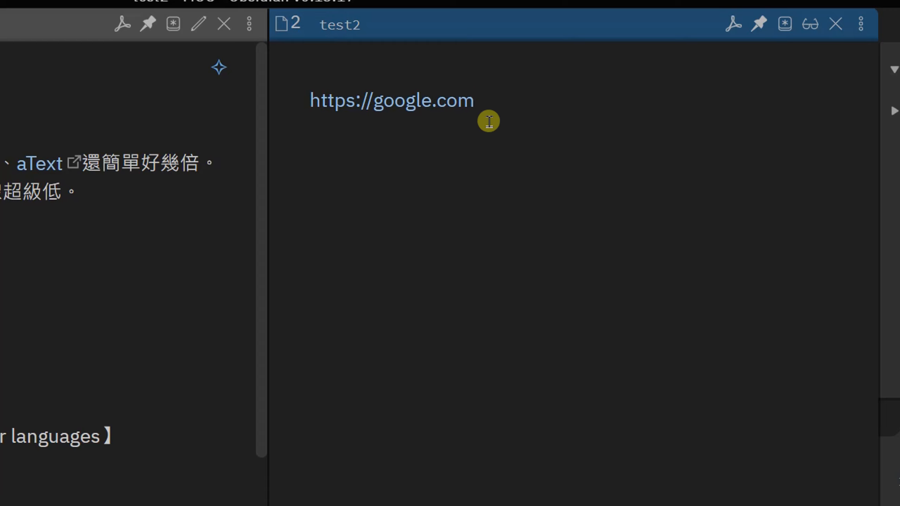
- Return to Beeftext and open the Other languages page from the Appearance preferences to view the user-provided translation downloads
{"action": "key", "text": "ctrl+alt+shift+b"}
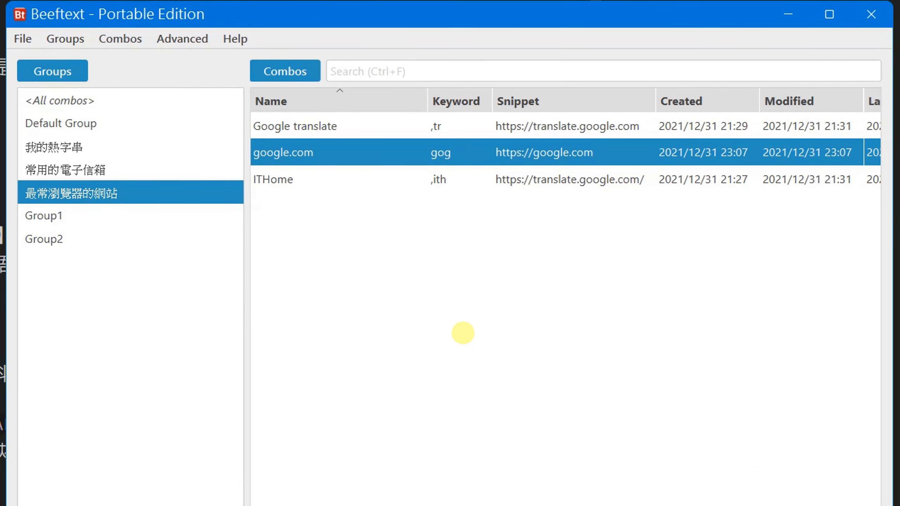
{"action": "left_click", "coordinate": [31, 38]}
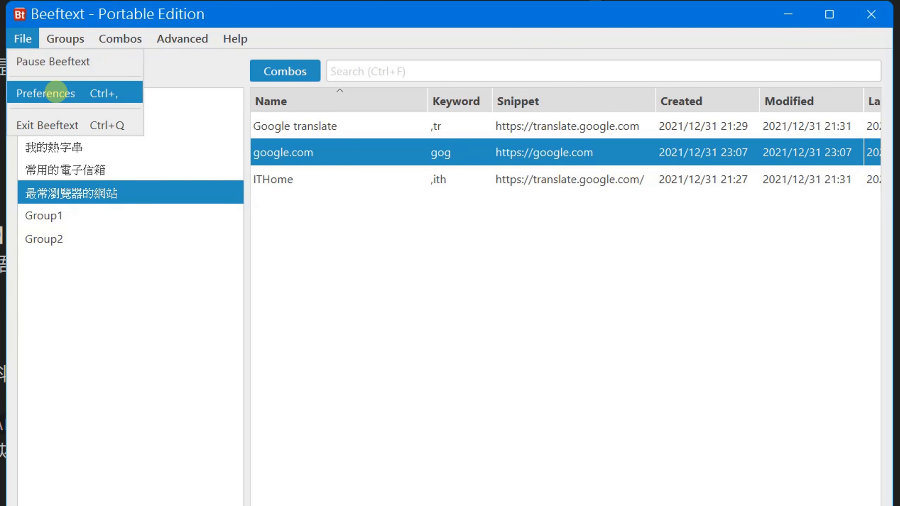
{"action": "left_click", "coordinate": [56, 93]}
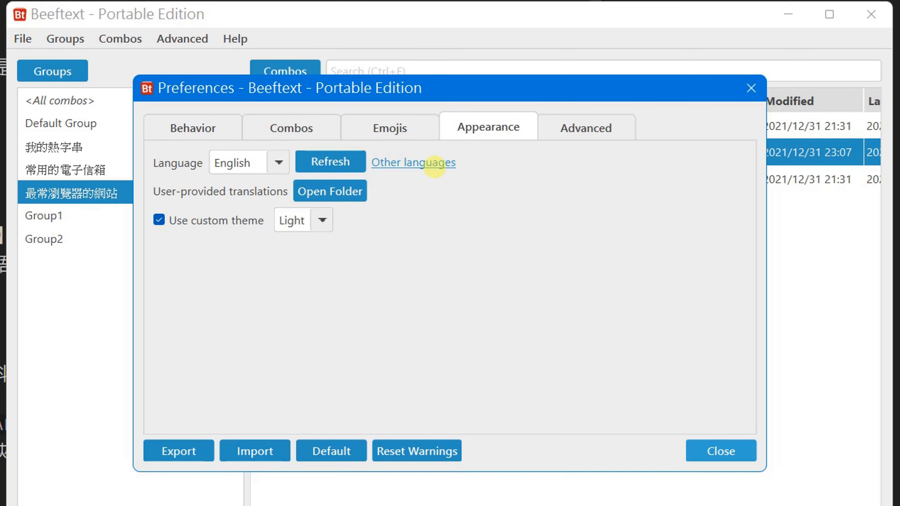
{"action": "left_click", "coordinate": [434, 163]}
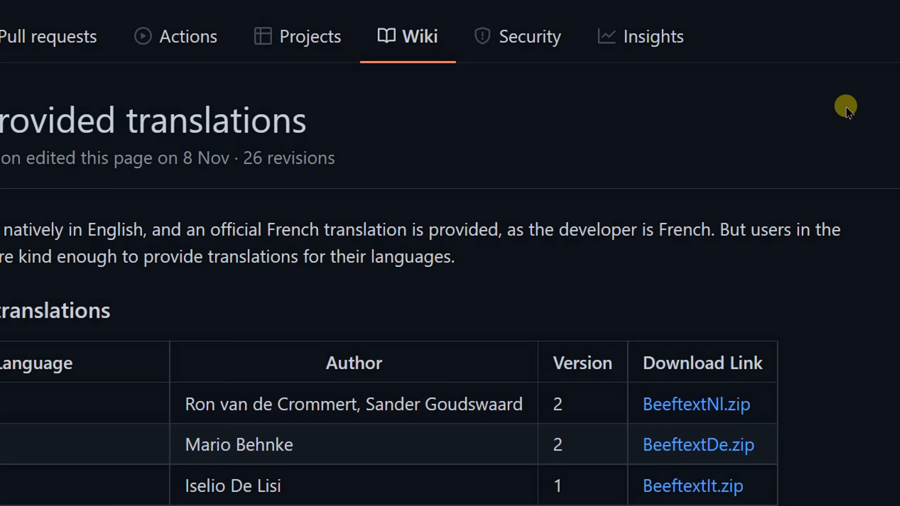
{"action": "scroll", "coordinate": [802, 231], "scroll_direction": "down", "scroll_amount": 4}
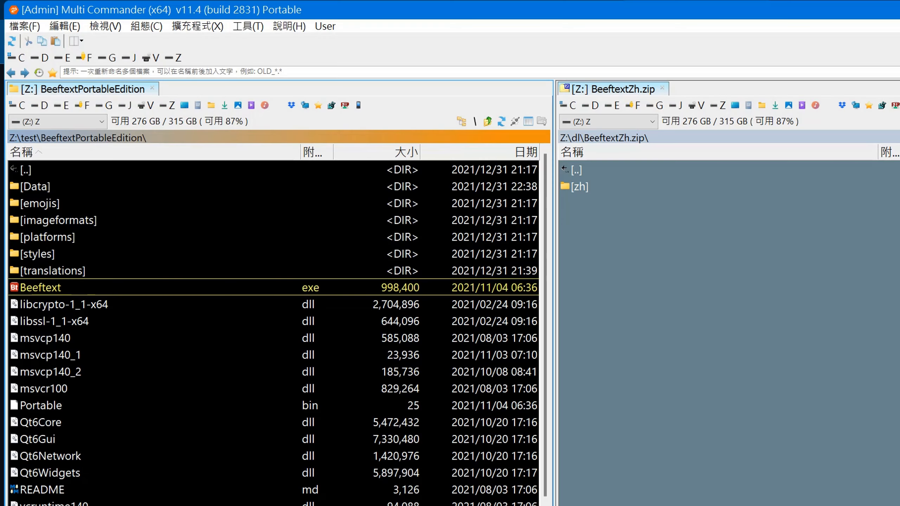
- In Multi Commander, open the portable edition's translations folder beside the zh folder in BeeftextZh.zip
{"action": "left_click", "coordinate": [605, 188]}
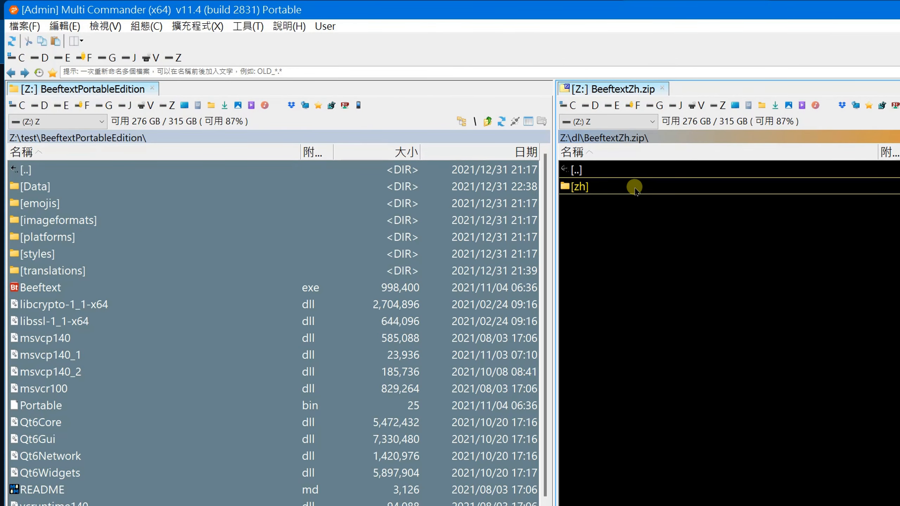
{"action": "mouse_move", "coordinate": [635, 191]}
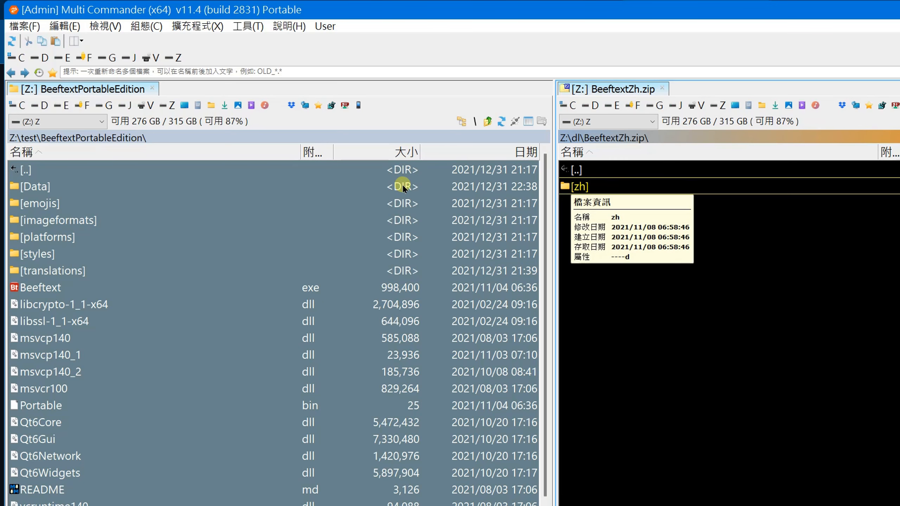
{"action": "left_click", "coordinate": [52, 271]}
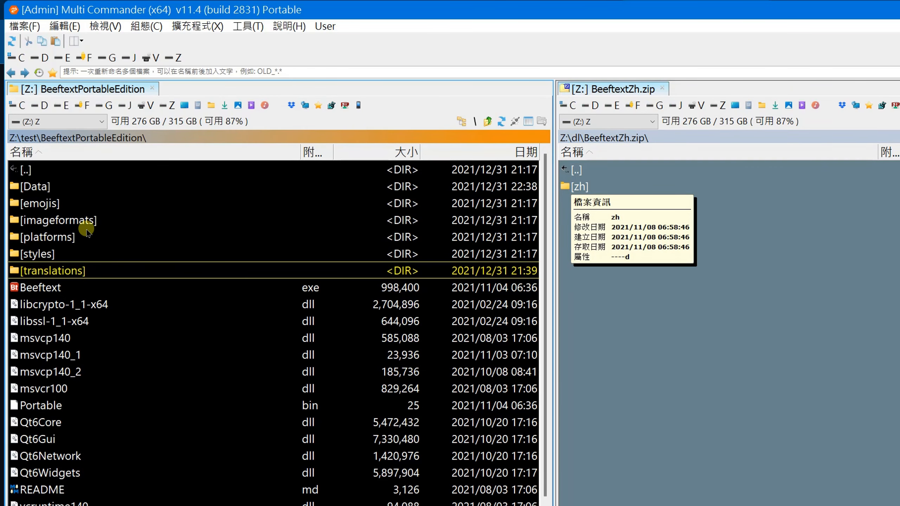
{"action": "mouse_move", "coordinate": [83, 229]}
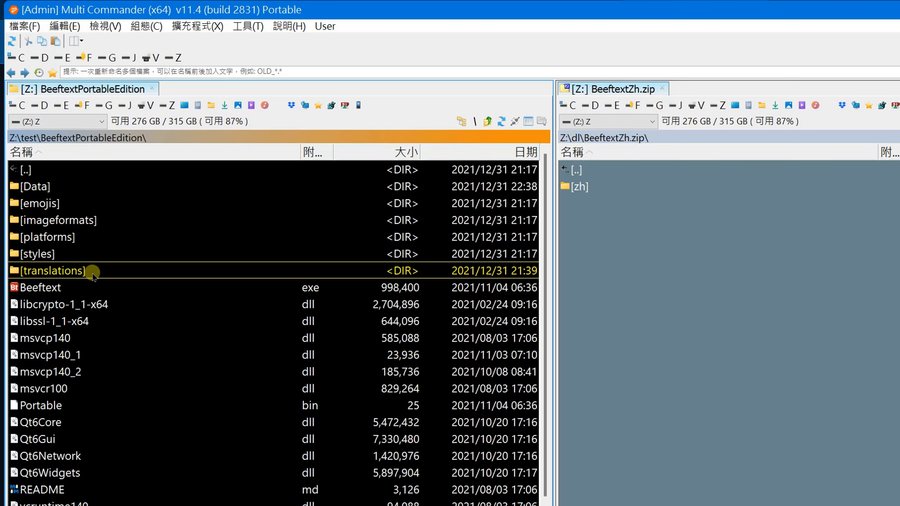
{"action": "double_click", "coordinate": [91, 272]}
{"action": "left_click", "coordinate": [594, 192]}
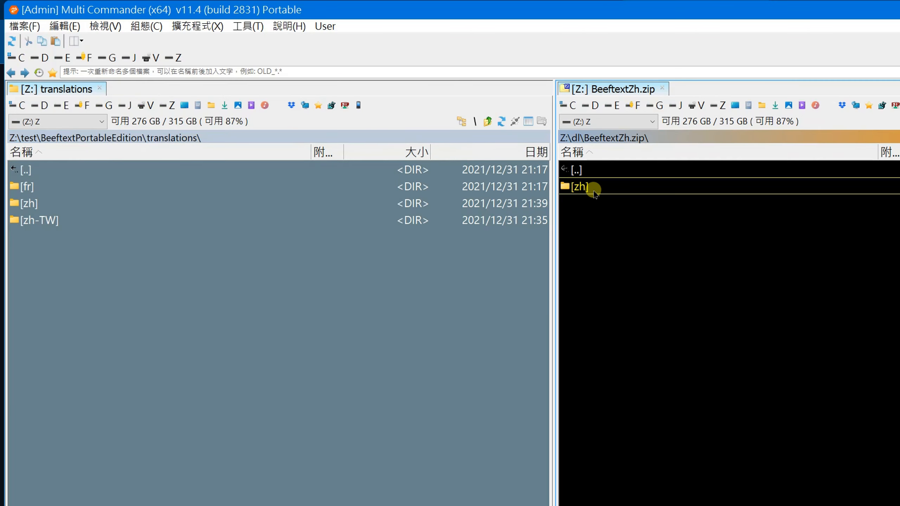
{"action": "left_click", "coordinate": [161, 244]}
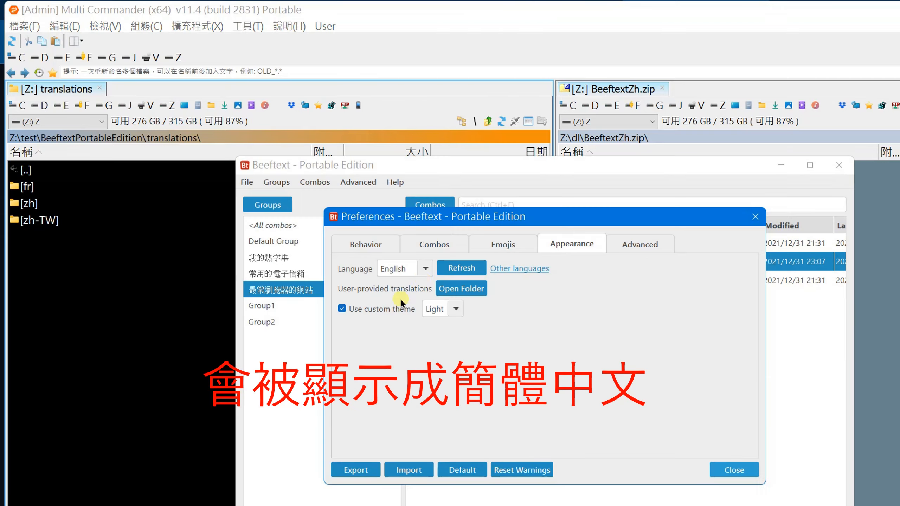
- Check Beeftext's interface language choices against the zh and zh-TW folders in translations, and return to the Beeftext preferences
{"action": "left_click", "coordinate": [425, 268]}
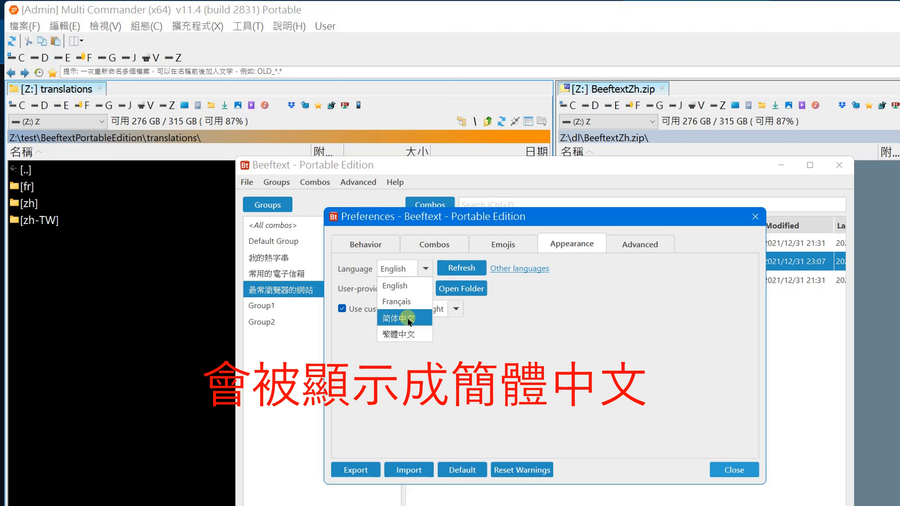
{"action": "left_click", "coordinate": [121, 266]}
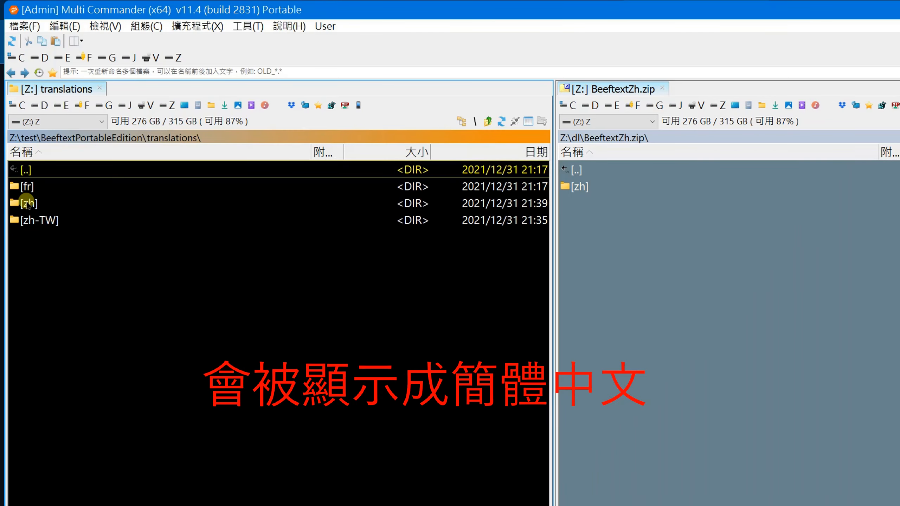
{"action": "left_click", "coordinate": [26, 205]}
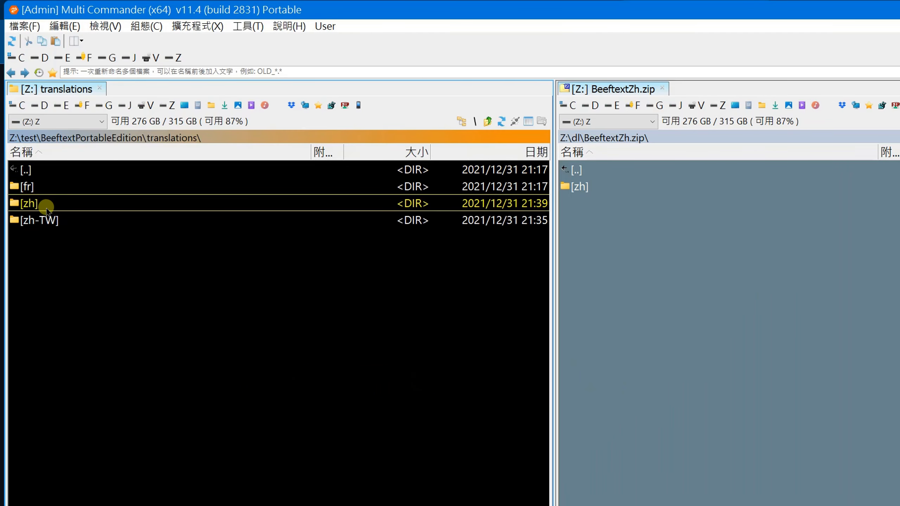
{"action": "left_click", "coordinate": [41, 222]}
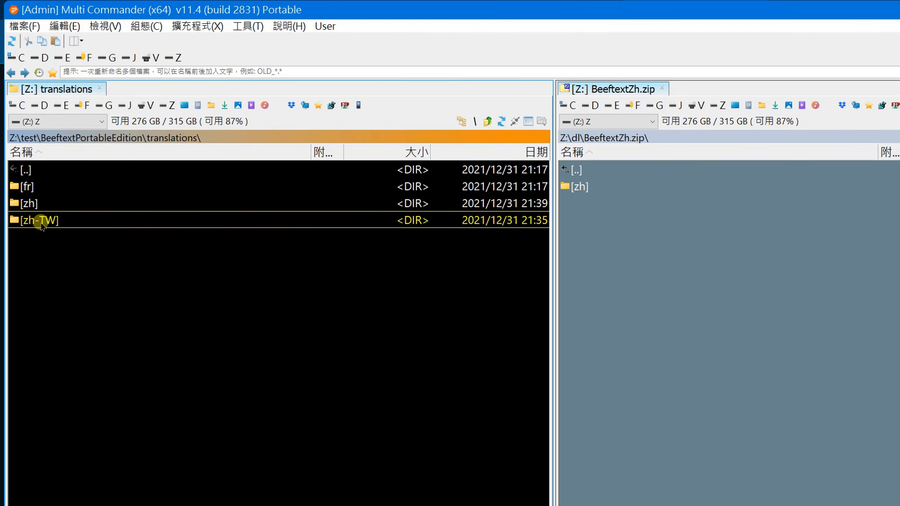
{"action": "key", "text": "alt+Tab"}
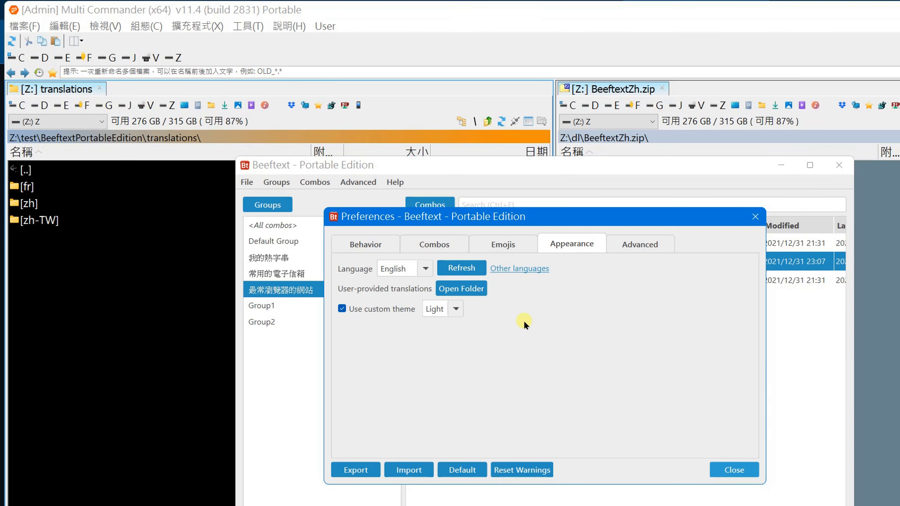
- Refresh Beeftext's list of available languages and switch the interface language to 繁體中文
{"action": "left_click", "coordinate": [461, 267]}
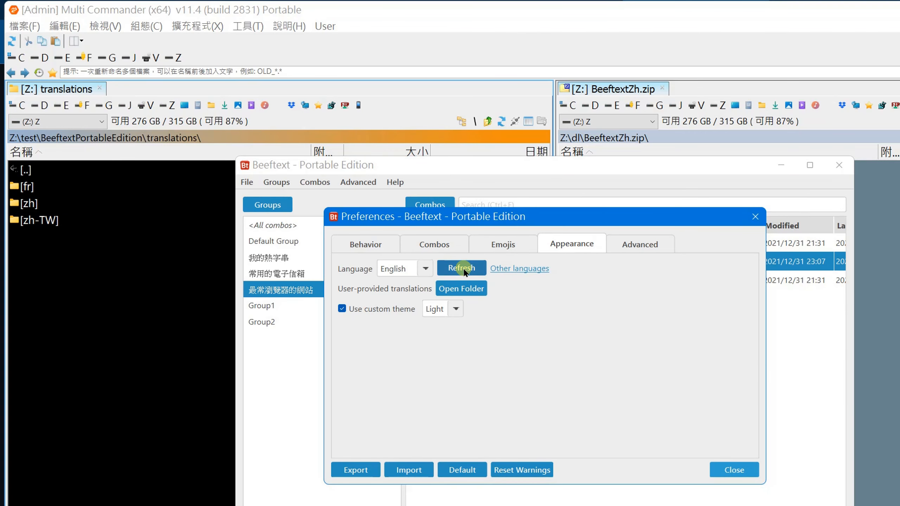
{"action": "left_click", "coordinate": [425, 268]}
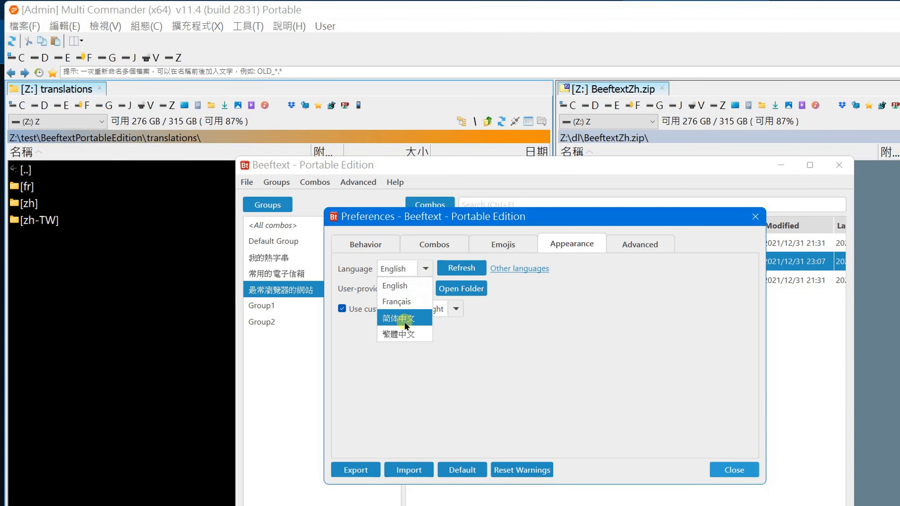
{"action": "left_click", "coordinate": [420, 335]}
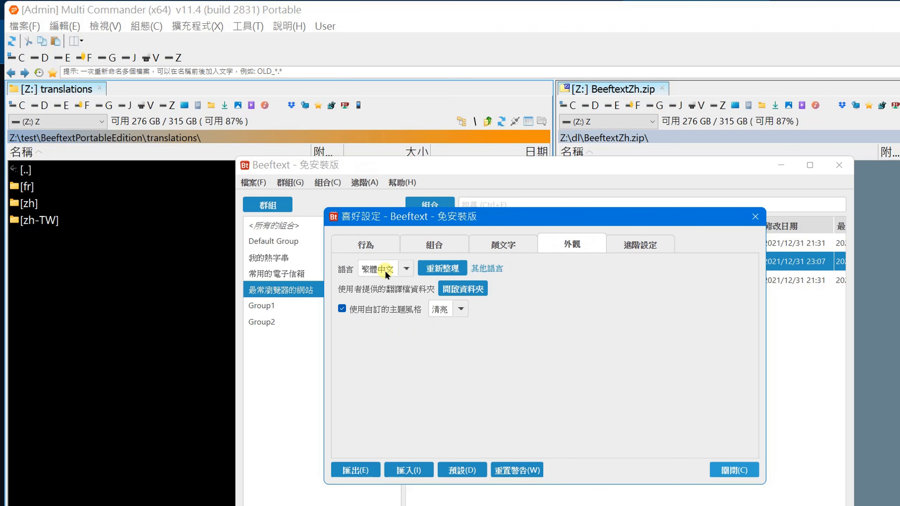
- Look through the translated behavior, combos, emoji and appearance preferences, ending on the behavior options
{"action": "left_click", "coordinate": [361, 243]}
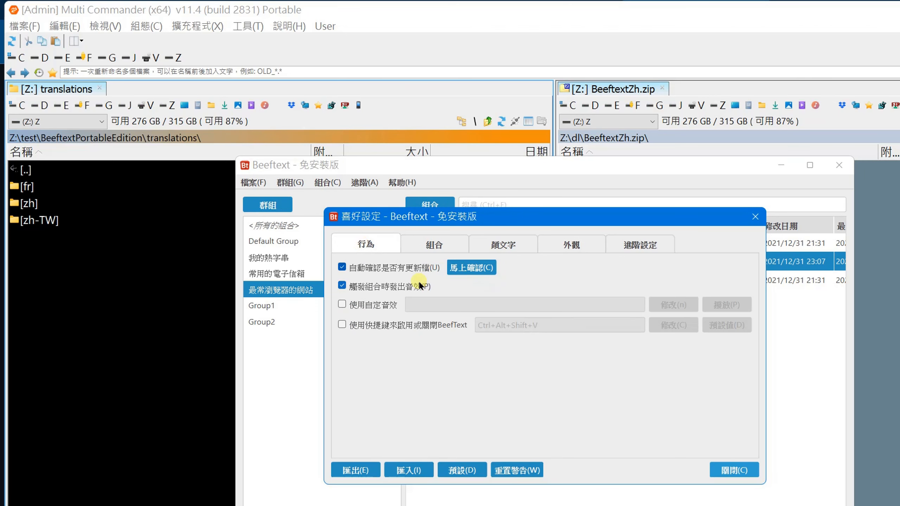
{"action": "left_click", "coordinate": [438, 243]}
{"action": "left_click", "coordinate": [518, 243]}
{"action": "left_click", "coordinate": [577, 243]}
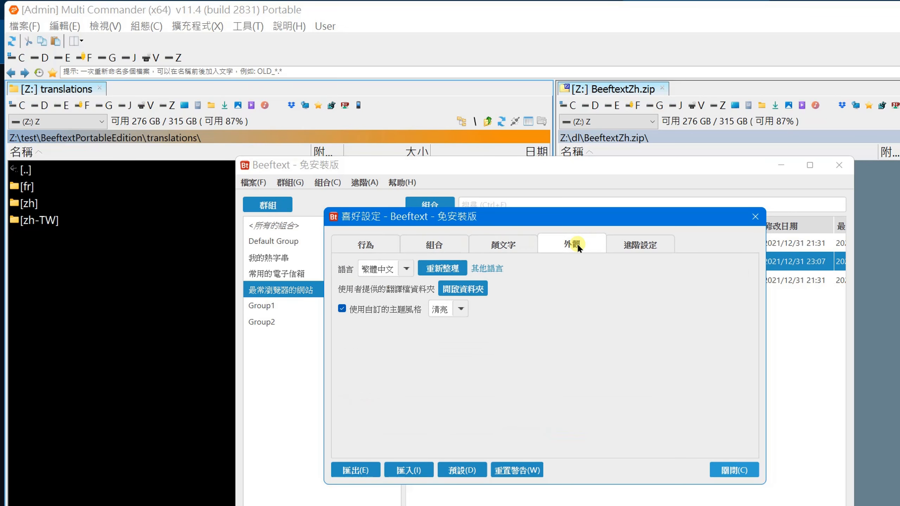
{"action": "left_click", "coordinate": [521, 242]}
{"action": "left_click", "coordinate": [382, 244]}
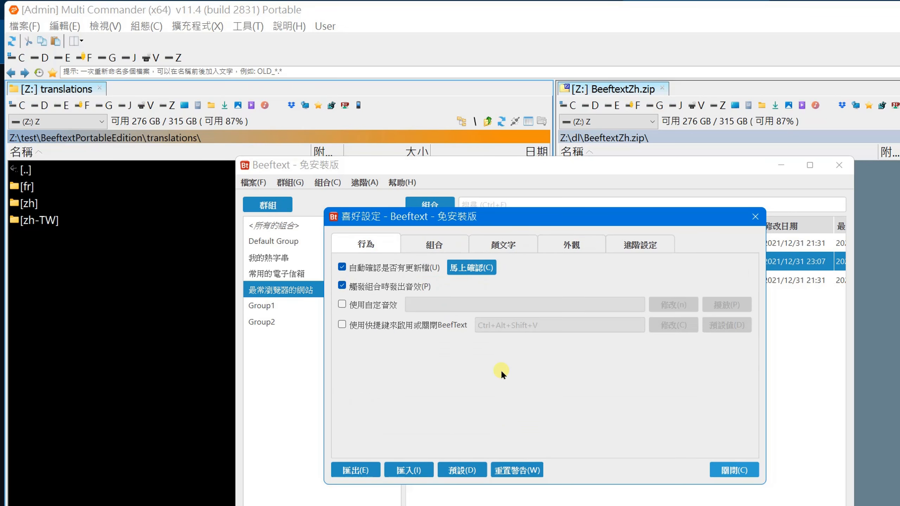
- In the combo preferences, enable automatic triggering only after a space is entered
{"action": "left_click", "coordinate": [439, 247]}
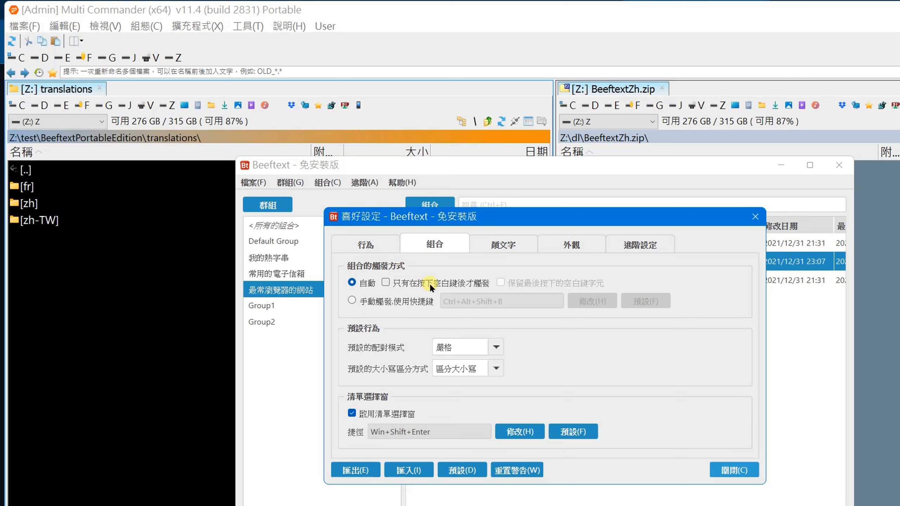
{"action": "left_click", "coordinate": [386, 283]}
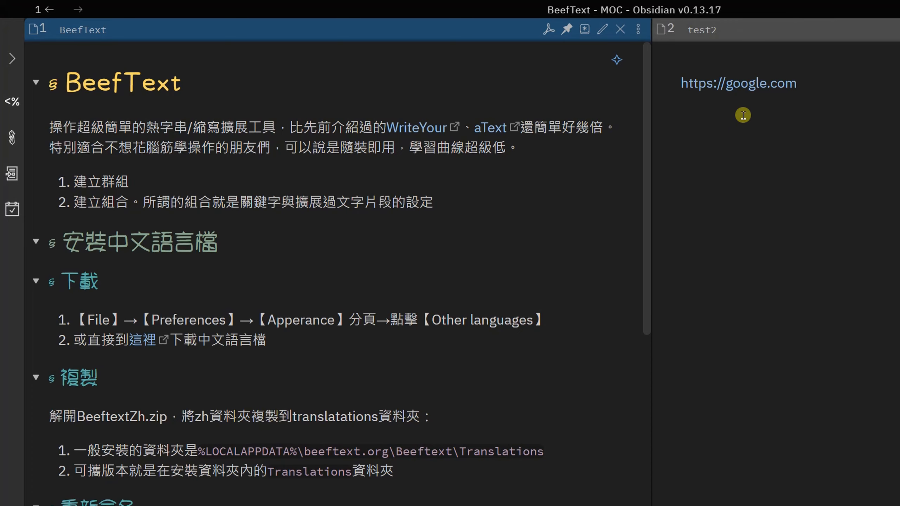
- Switch to Obsidian, undo the stray text inserted in the test2 note, and expand the gog combo on a new line
{"action": "left_click", "coordinate": [743, 115]}
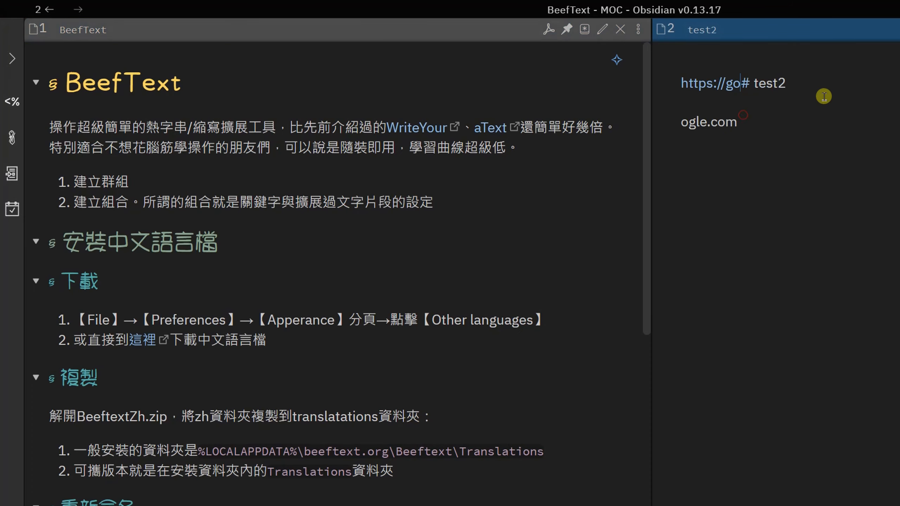
{"action": "left_click", "coordinate": [804, 129]}
{"action": "left_click", "coordinate": [818, 88]}
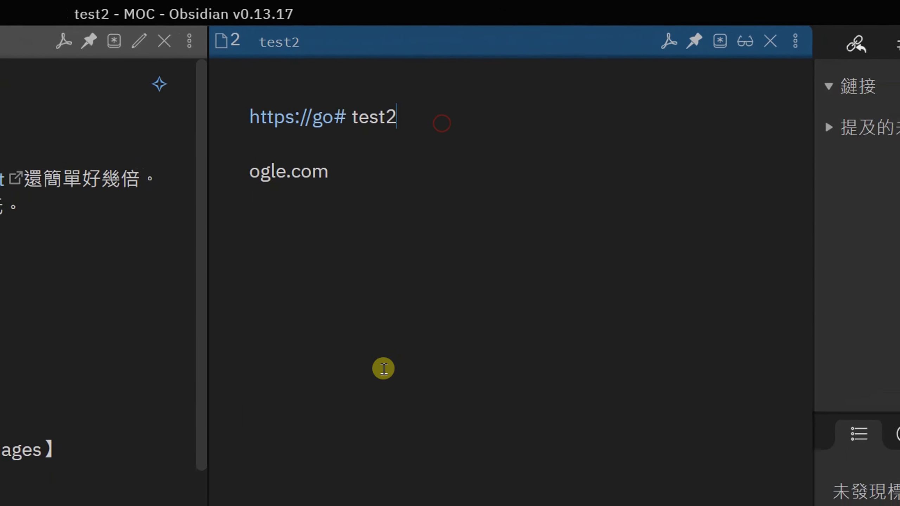
{"action": "key", "text": "ctrl+z"}
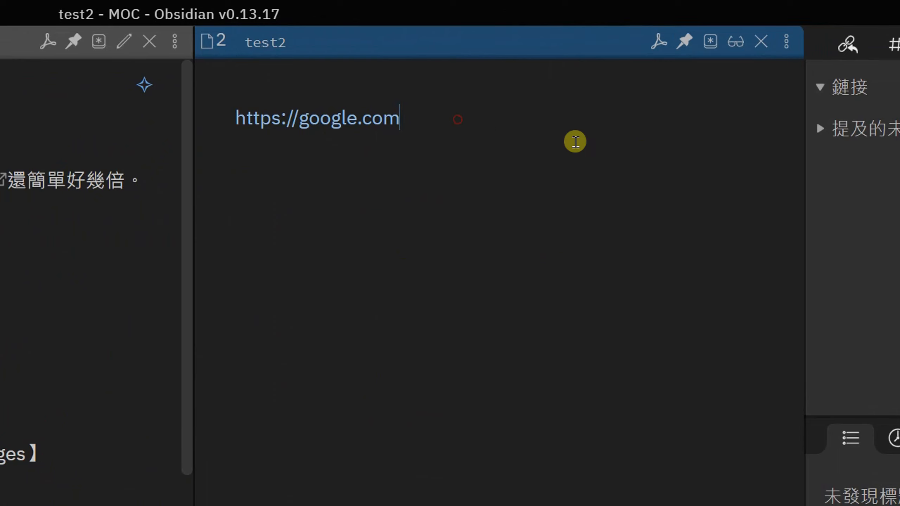
{"action": "key", "text": "Return"}
{"action": "key", "text": "Return"}
{"action": "type", "text": "gog"}
{"action": "key", "text": "Tab"}
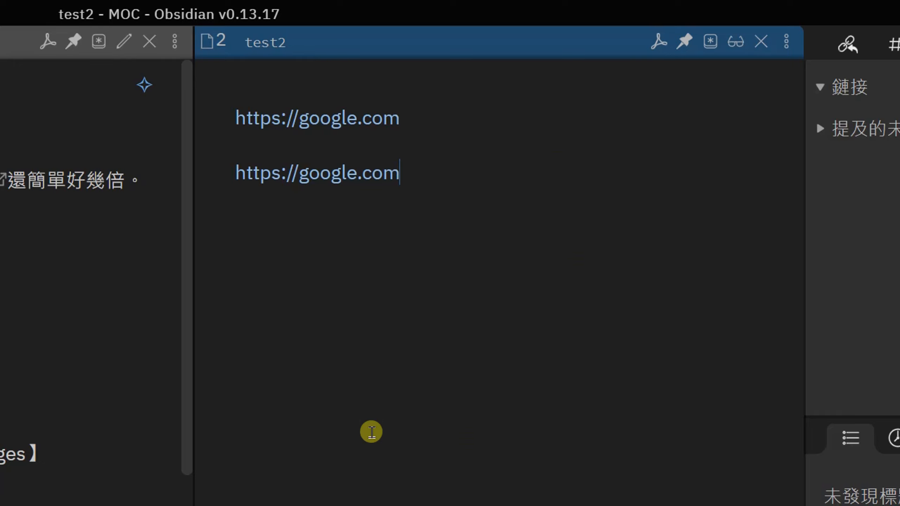
- Return to the Beeftext preferences and disable the option that triggers combos only after a space
{"action": "key", "text": "alt+Tab"}
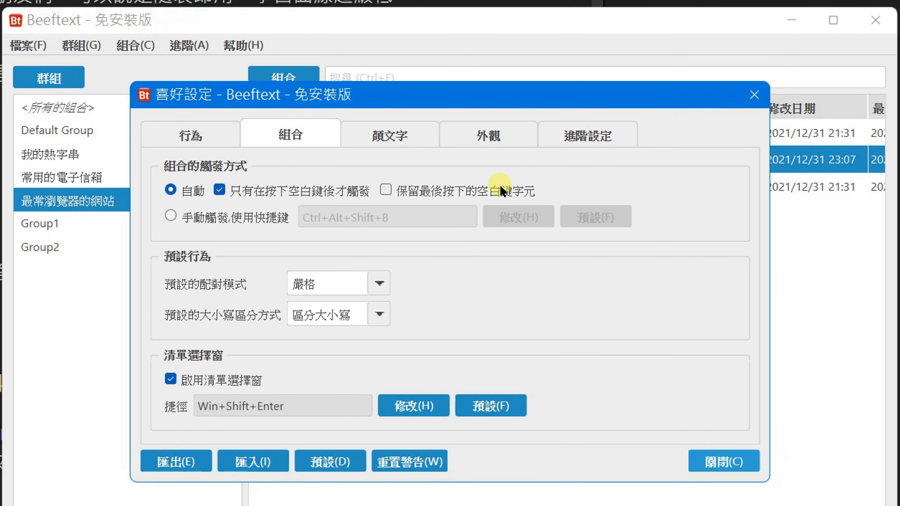
{"action": "left_click", "coordinate": [387, 189]}
{"action": "left_click", "coordinate": [225, 189]}
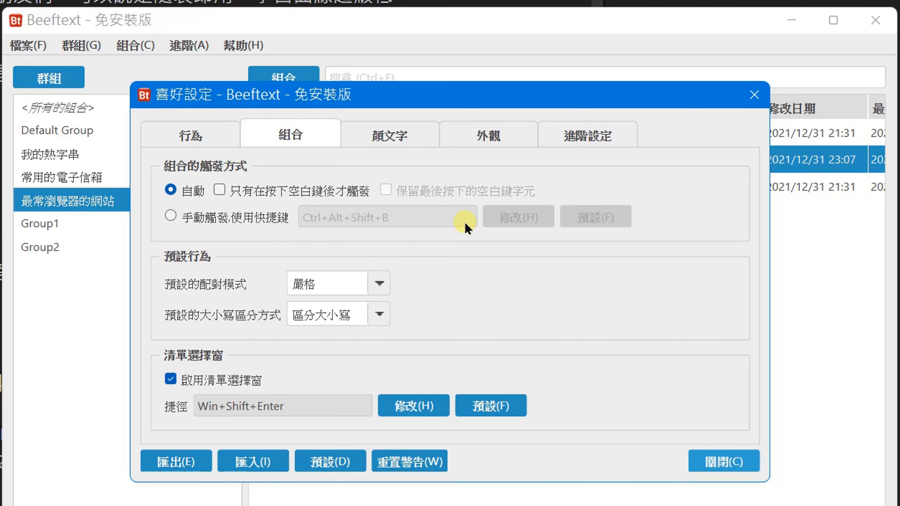
- Examine the emoji shortcode option and its left and right delimiters, leaving shortcodes enabled, then close the preferences and minimize Beeftext
{"action": "left_click", "coordinate": [415, 139]}
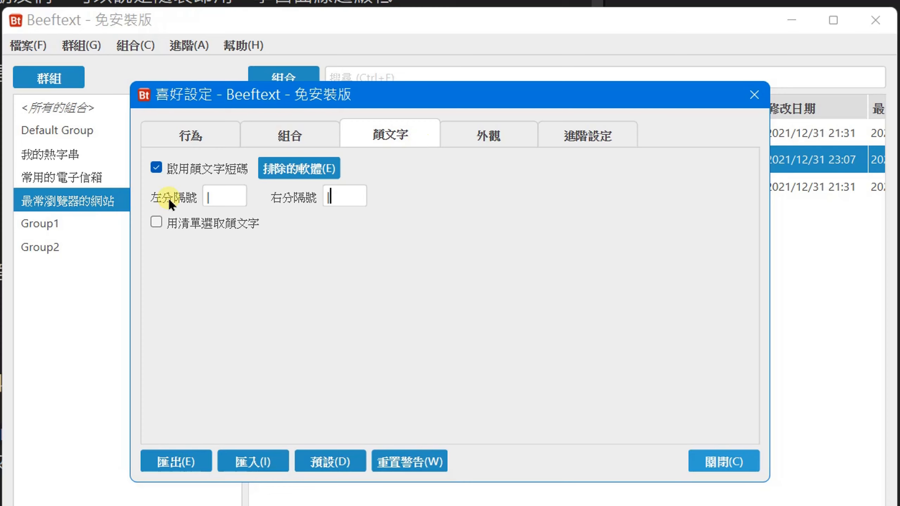
{"action": "left_click", "coordinate": [155, 168]}
{"action": "left_click", "coordinate": [156, 166]}
{"action": "left_click", "coordinate": [735, 461]}
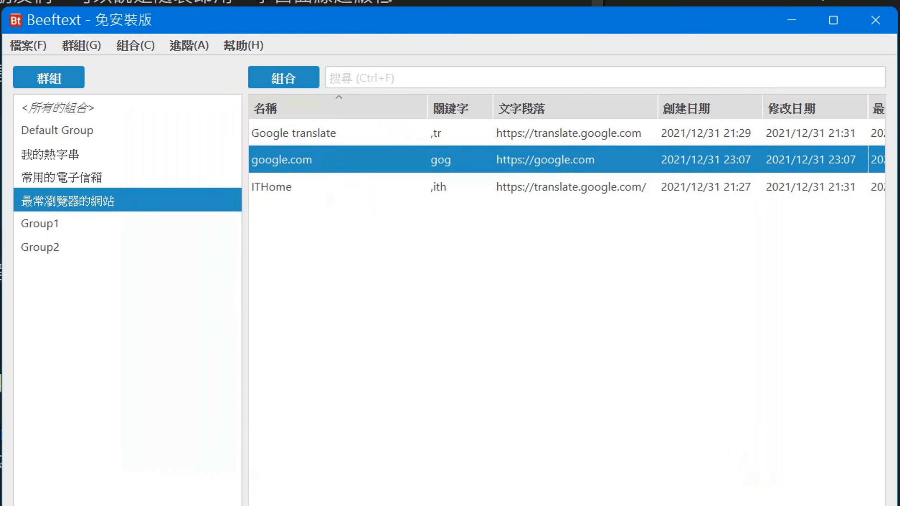
{"action": "left_click", "coordinate": [792, 20]}
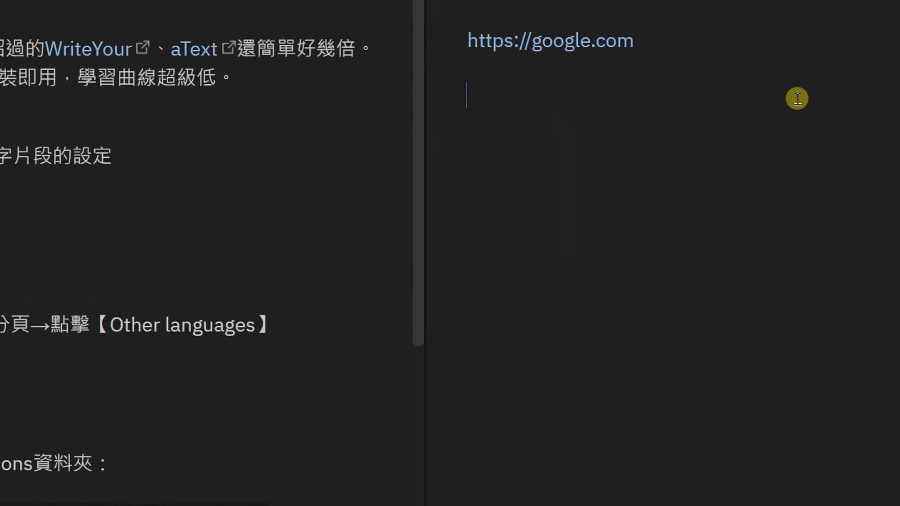
{"action": "type", "text": "https://google.com"}
{"action": "key", "text": "Return"}
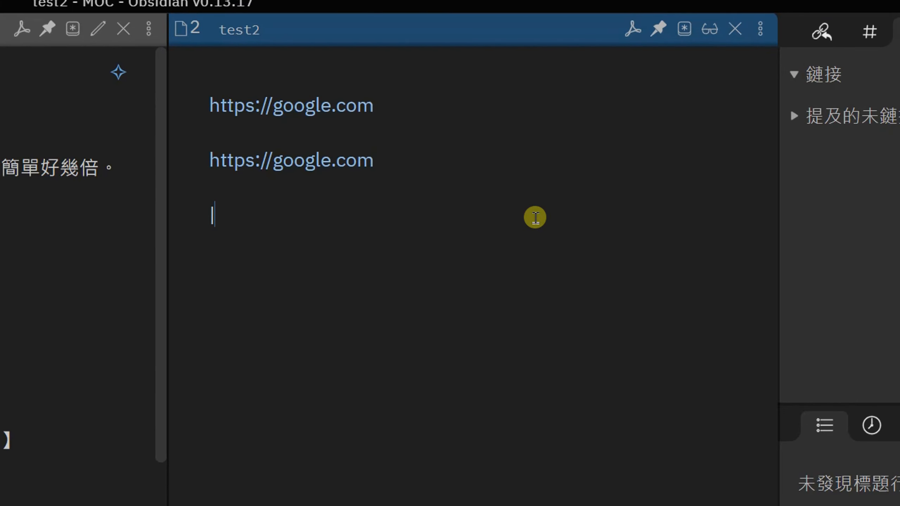
{"action": "type", "text": "smile:"}
{"action": "key", "text": "Return"}
{"action": "type", "text": "|he"}
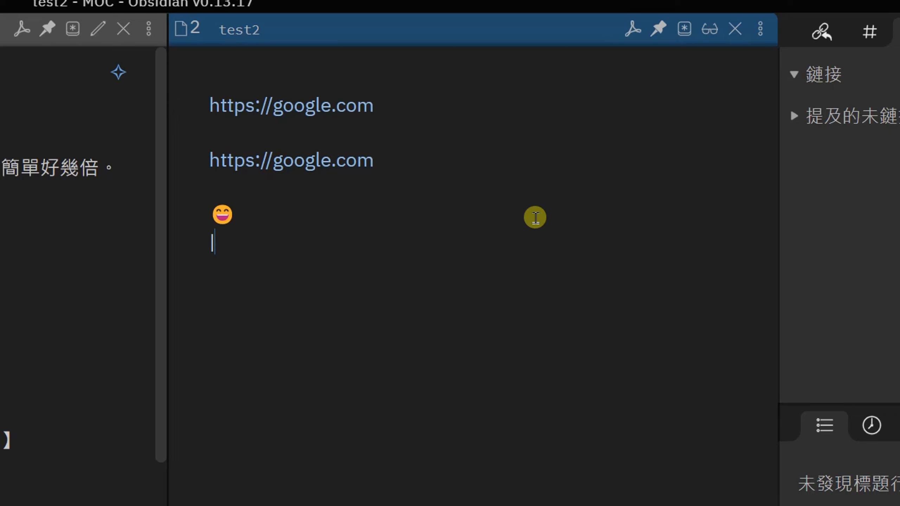
{"action": "type", "text": "art:"}
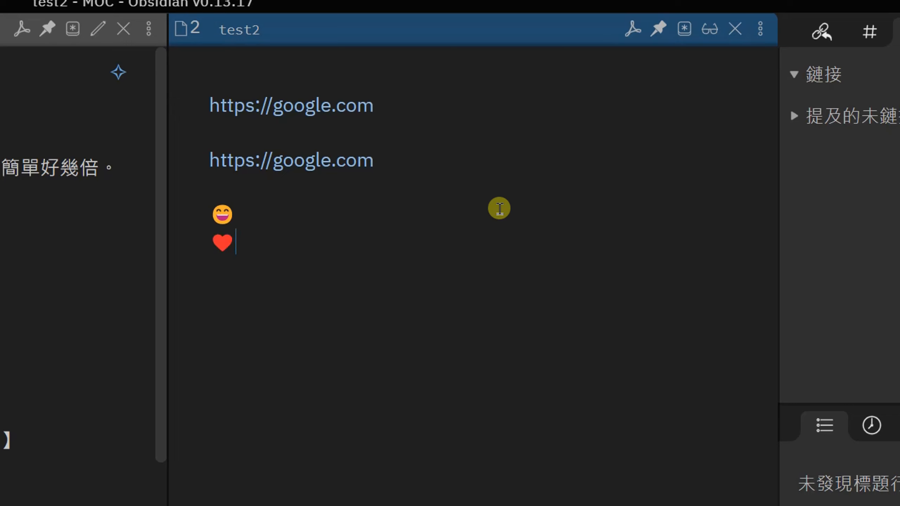
- Bring Beeftext back up and examine the mail2000.com.tw and HotMail combos in the 常用的電子信箱 group
{"action": "key", "text": "alt+space"}
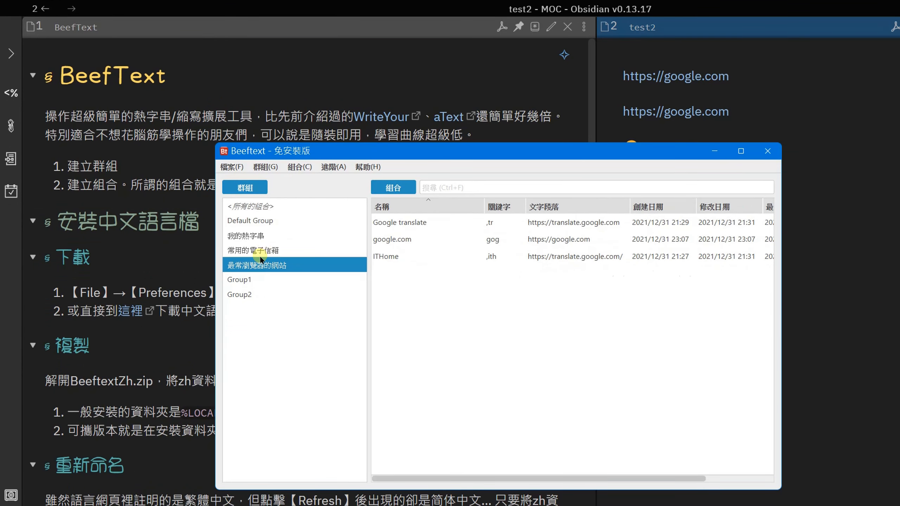
{"action": "left_click", "coordinate": [260, 254]}
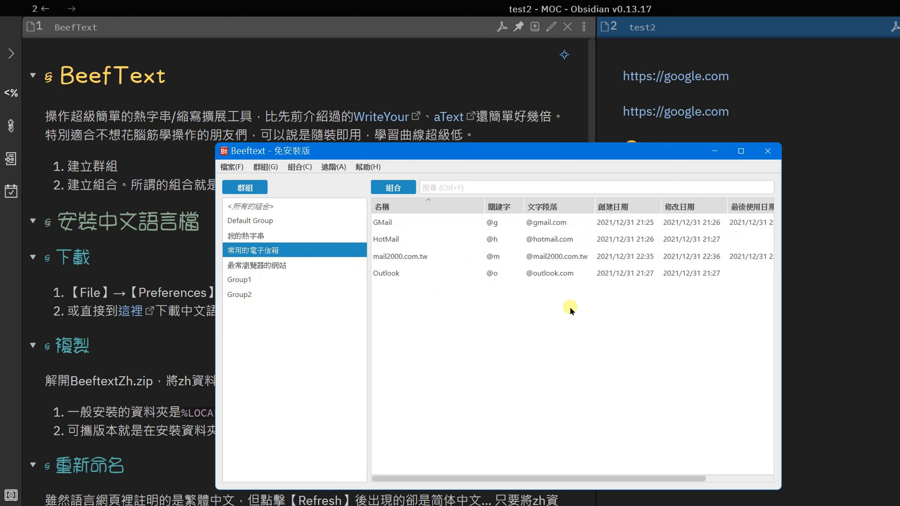
{"action": "left_click", "coordinate": [430, 256]}
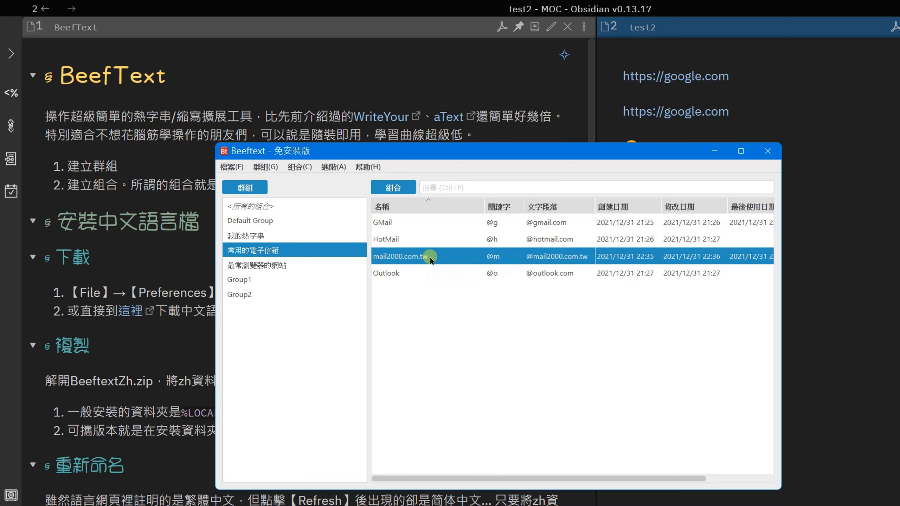
{"action": "left_click", "coordinate": [423, 241]}
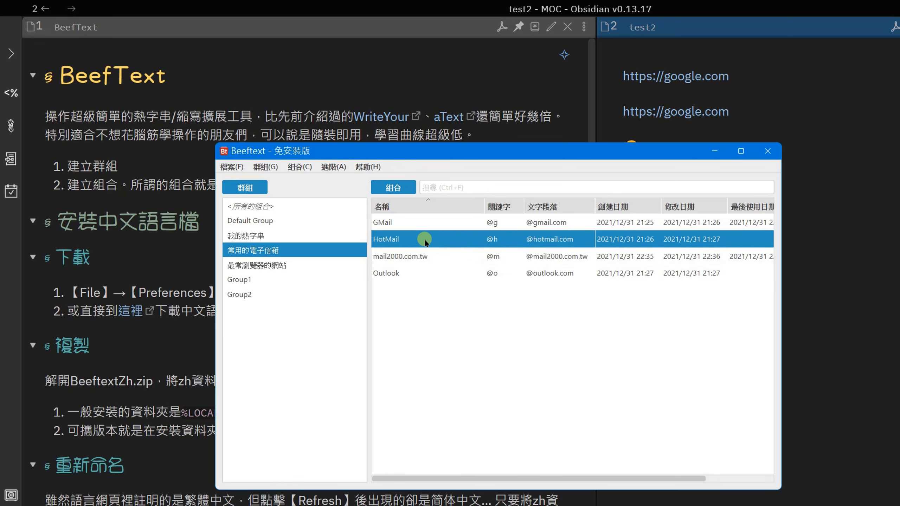